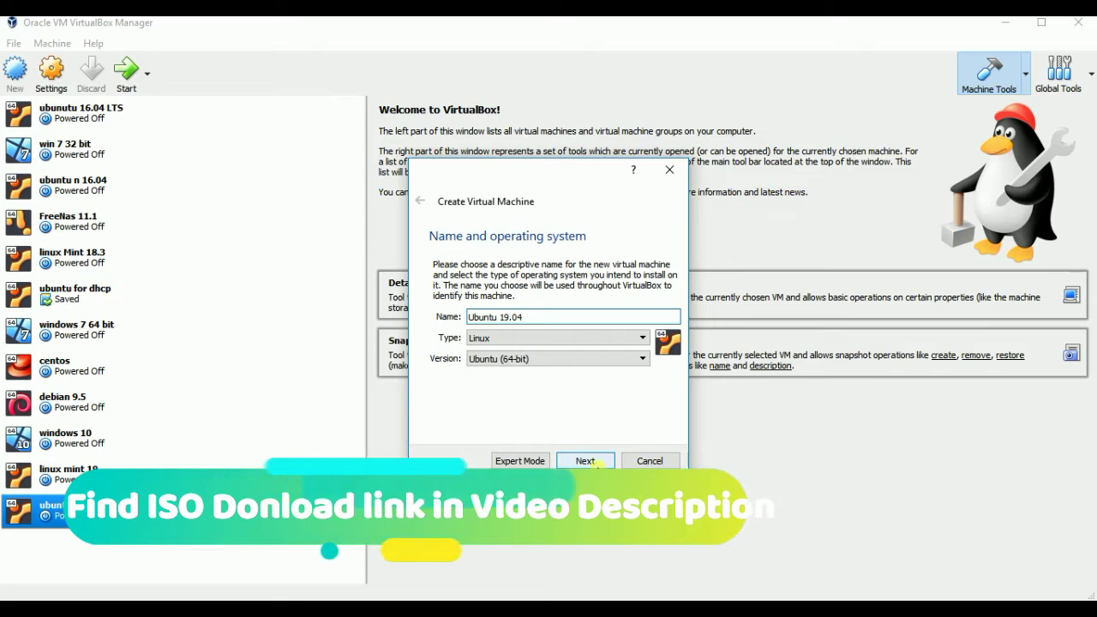
Step: Give the new Ubuntu 19.04 machine 4096 MB of memory
left_click(595, 461)
double_click(638, 319)
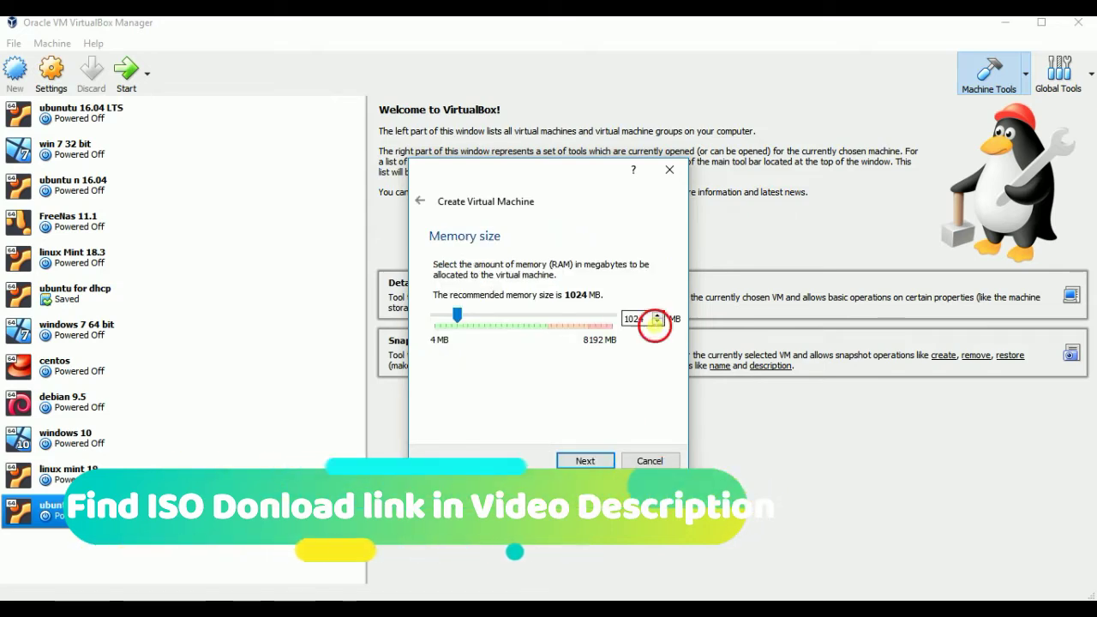
type("4096")
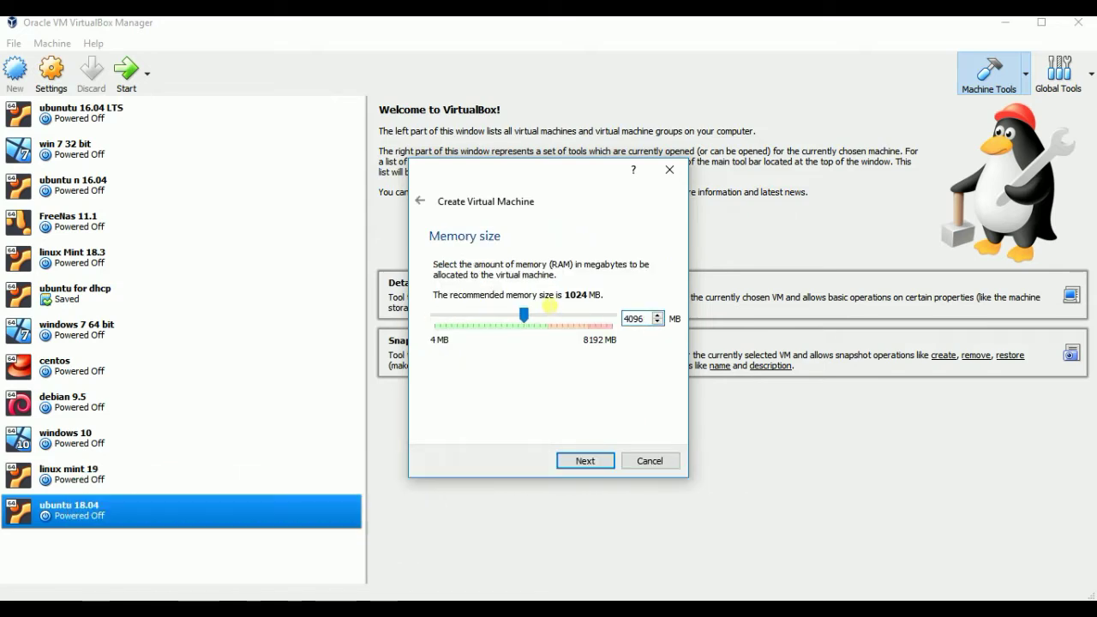
left_click(602, 464)
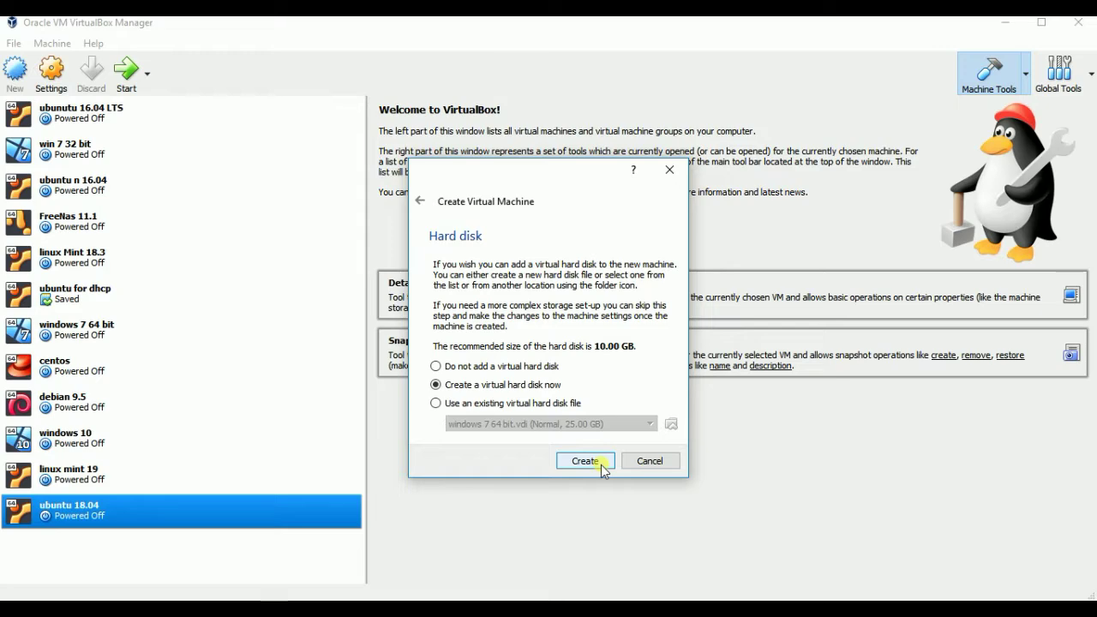
Step: Create a dynamically allocated 25 GB virtual hard disk with the default file type
left_click(603, 468)
left_click(616, 480)
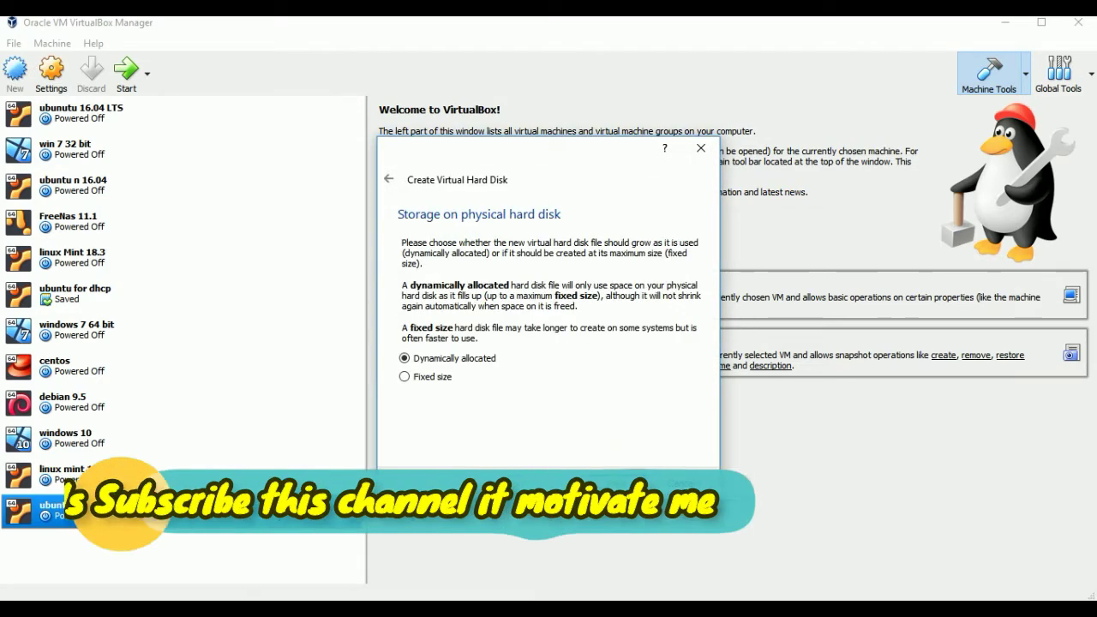
left_click(616, 480)
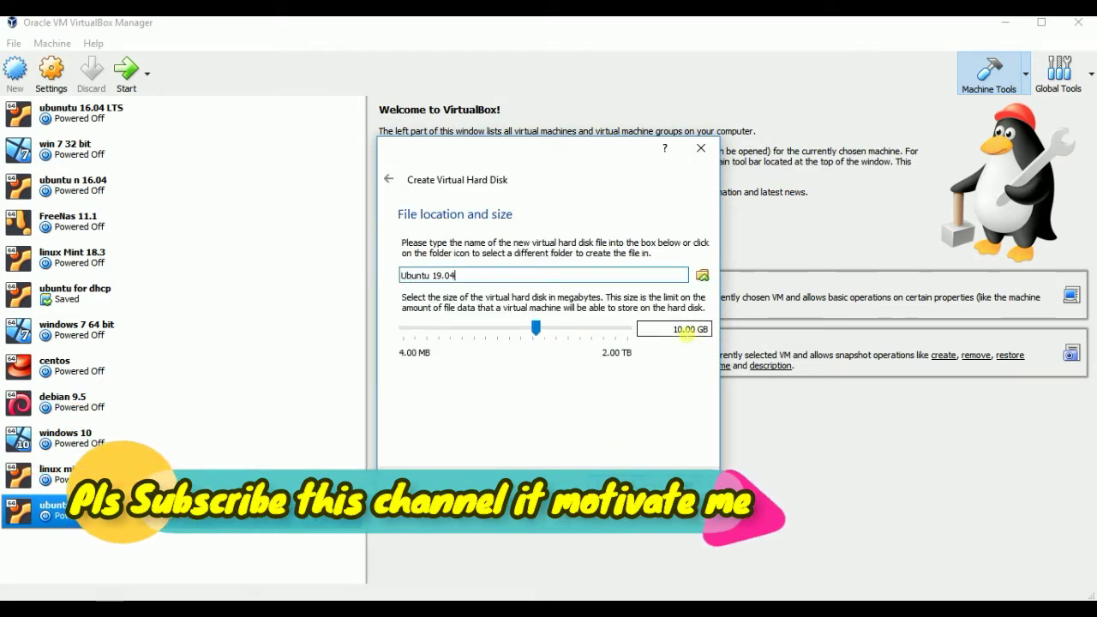
double_click(677, 330)
key("BackSpace")
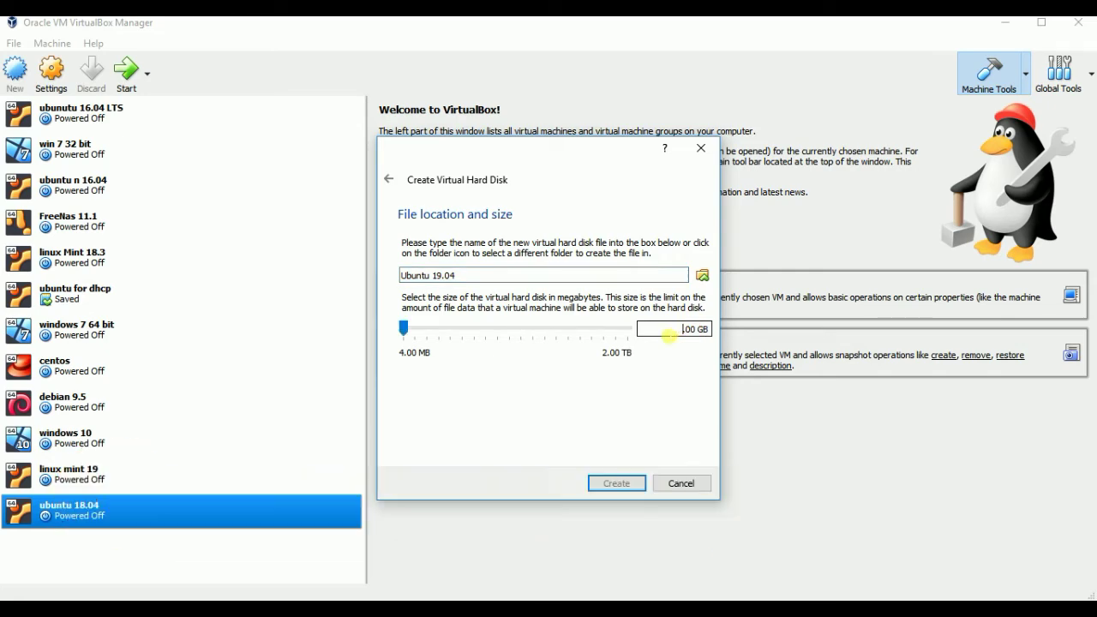
type("25")
left_click(616, 483)
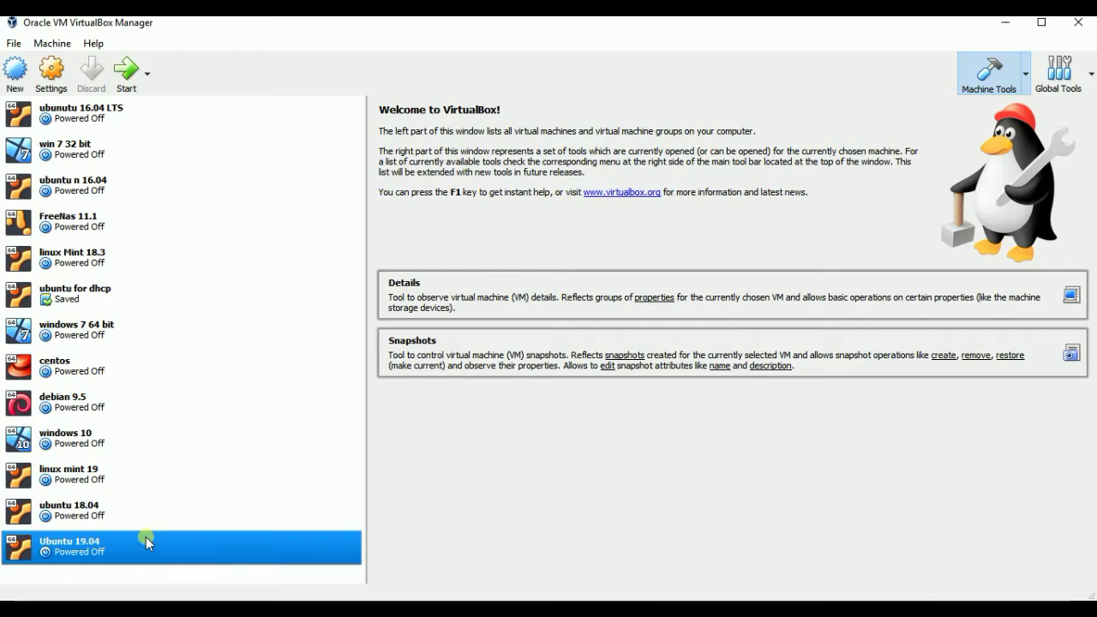
Step: Open the Ubuntu 19.04 machine's settings and check the System, Display and Storage pages
right_click(145, 536)
left_click(211, 269)
left_click(339, 185)
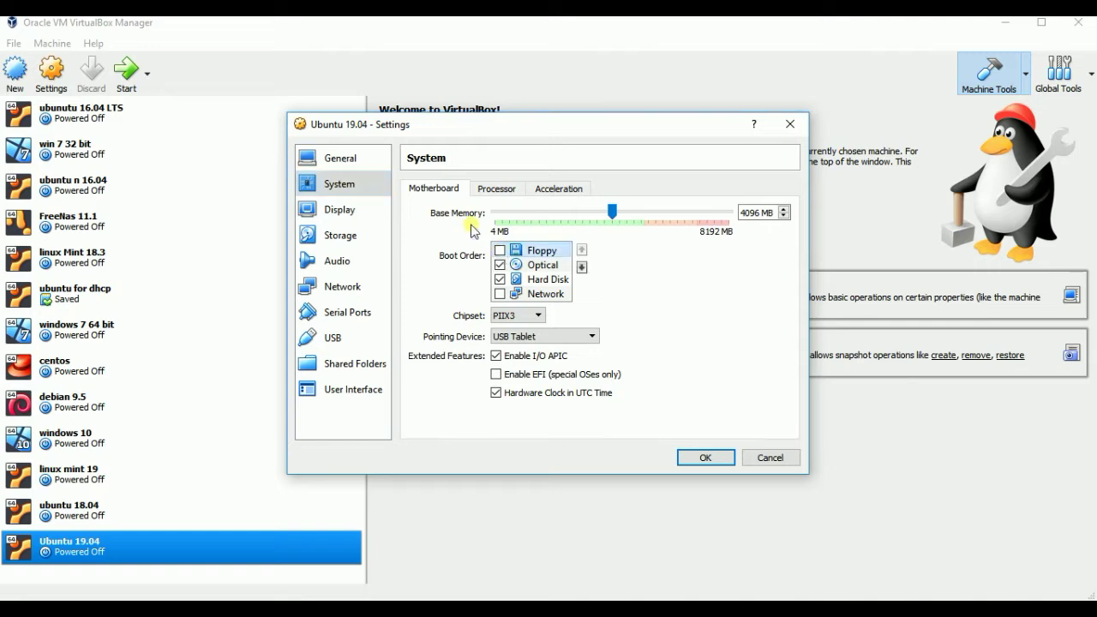
left_click(355, 210)
left_click(359, 158)
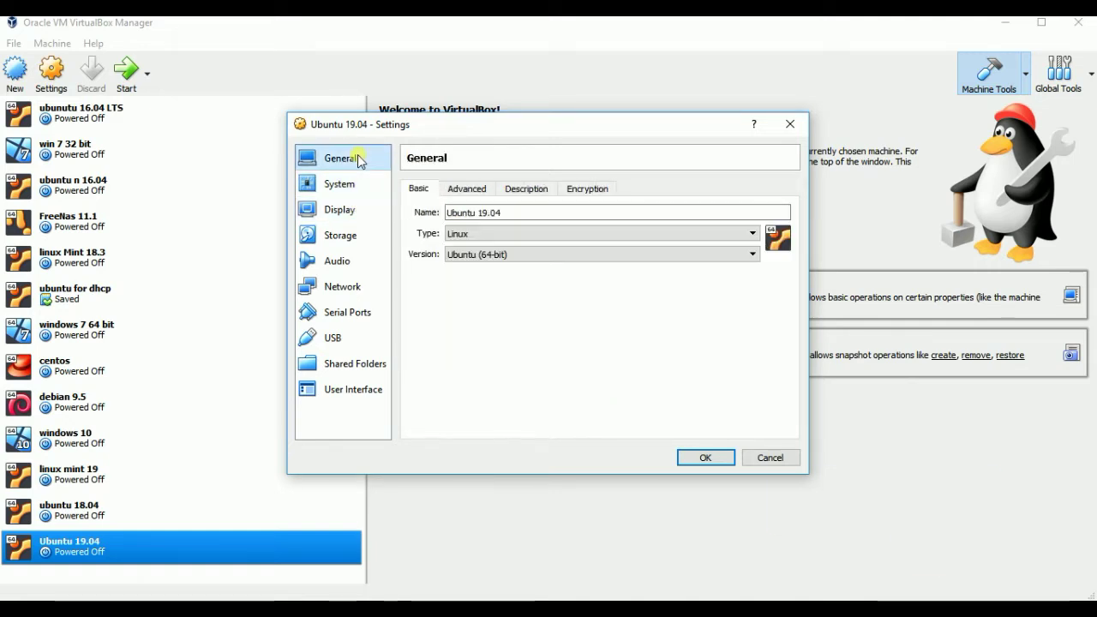
left_click(360, 231)
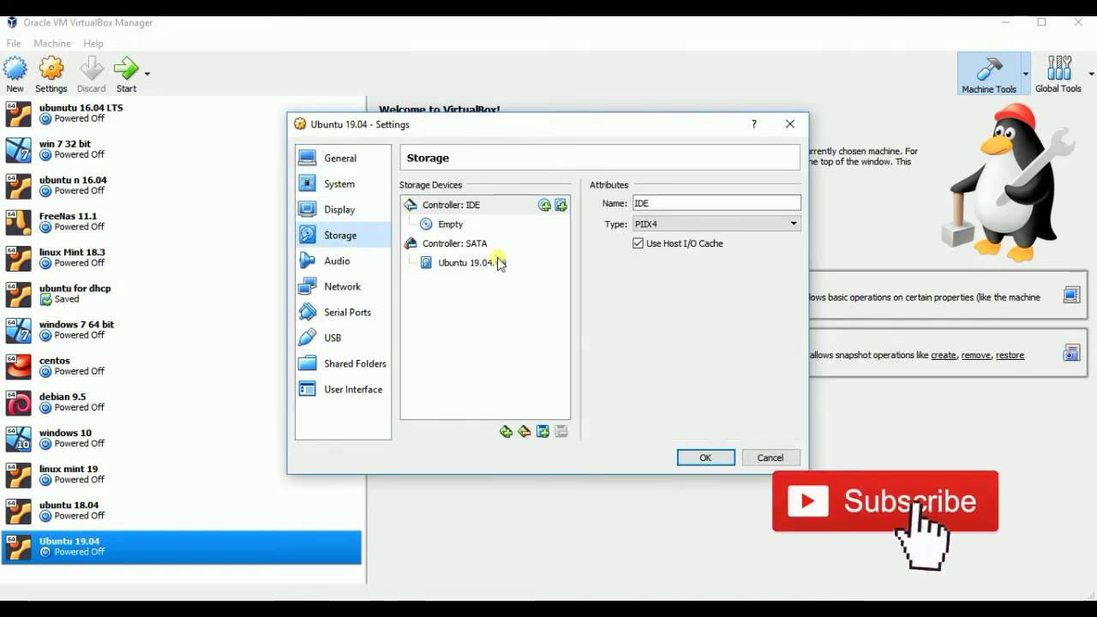
Step: Attach ubuntu-budgie-19.04-beta-desktop-amd64.iso to the empty optical drive and save the settings
left_click(445, 223)
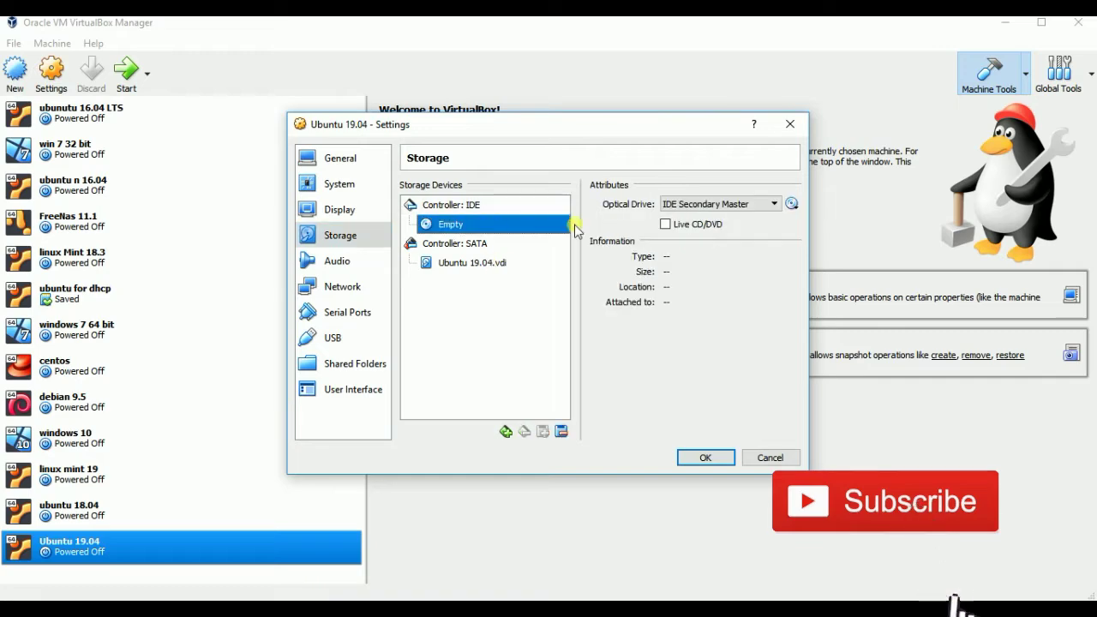
left_click(792, 203)
left_click(835, 224)
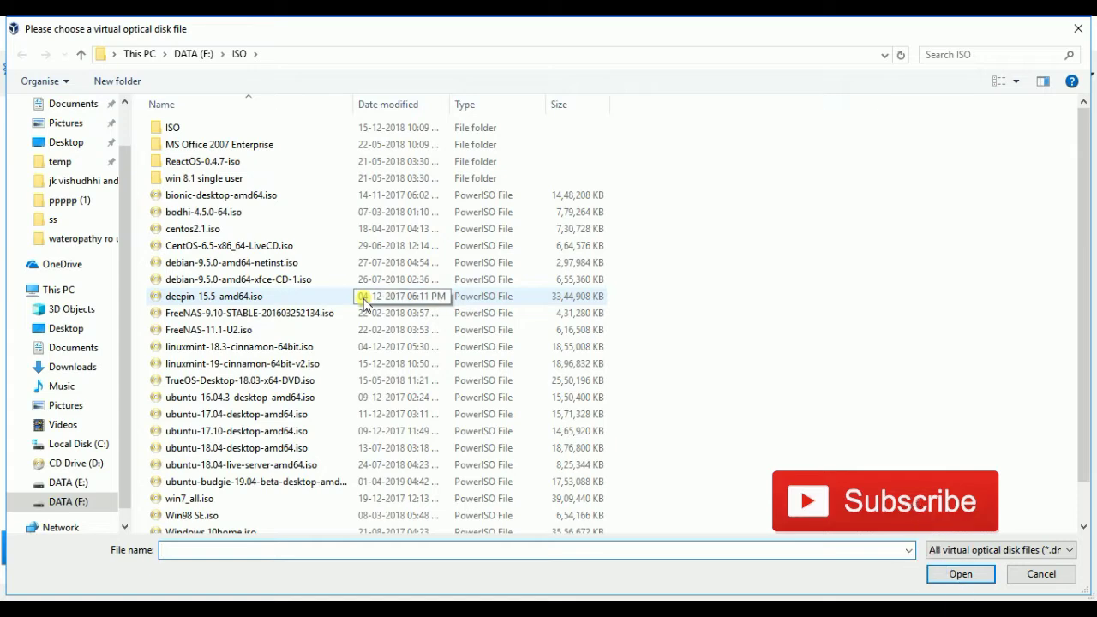
scroll(364, 300, "down", 1)
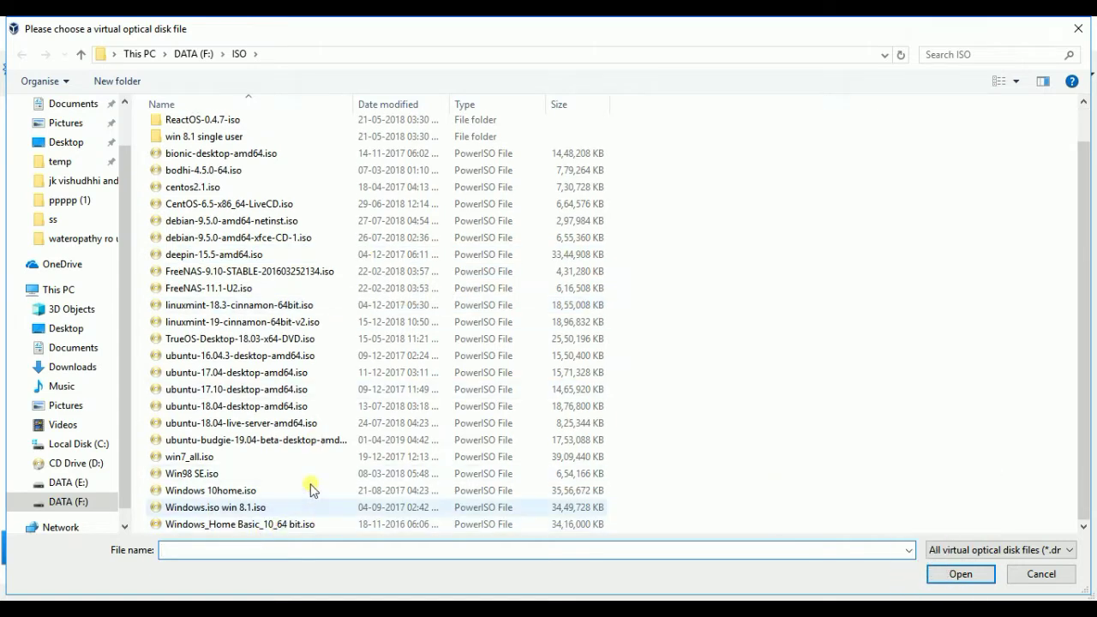
left_click(271, 441)
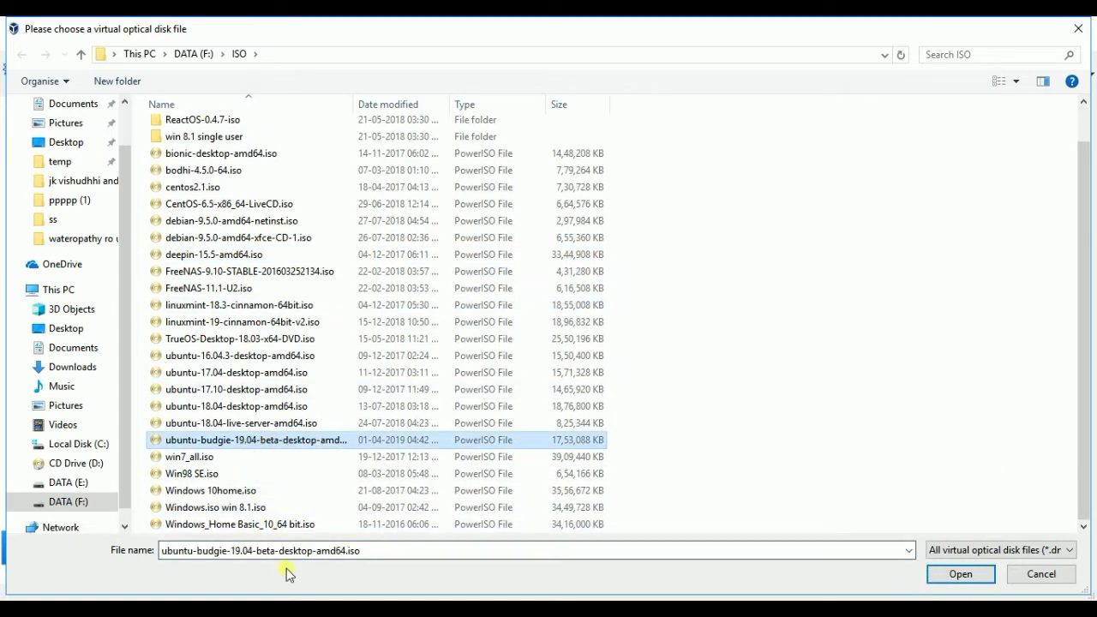
left_click(961, 574)
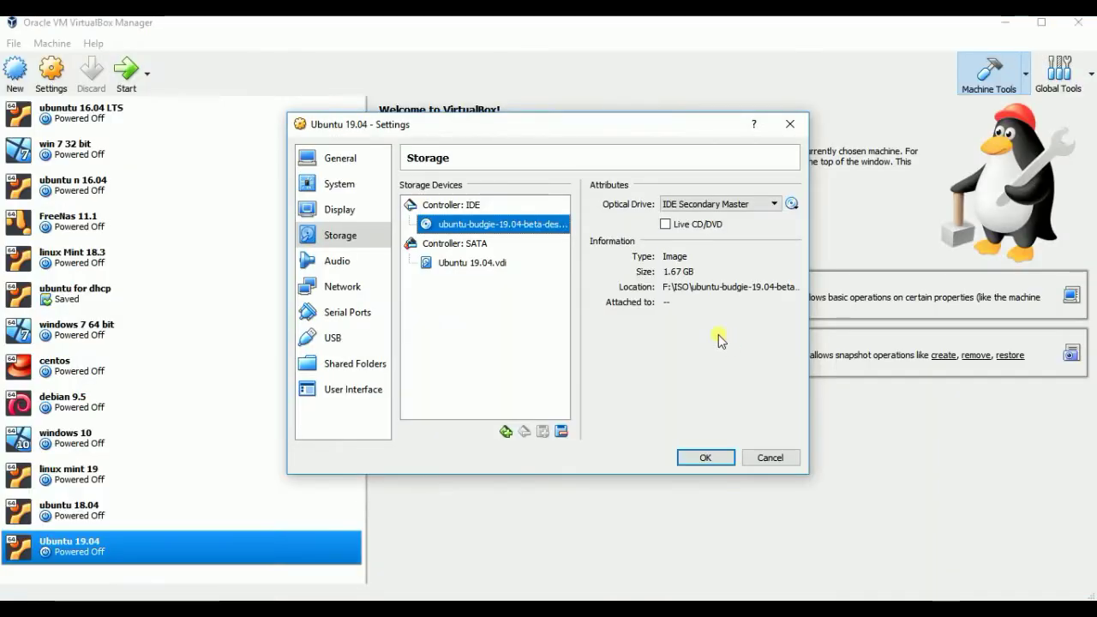
left_click(708, 463)
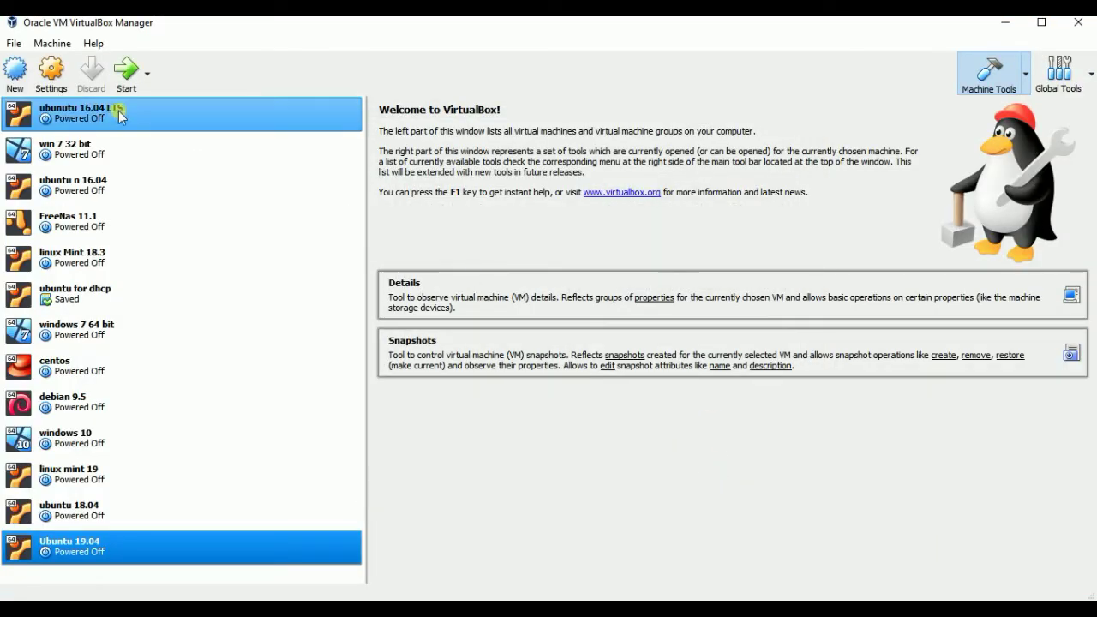
Step: Start the Ubuntu 19.04 VM, maximize its window, and switch it to full-screen mode
left_click(126, 72)
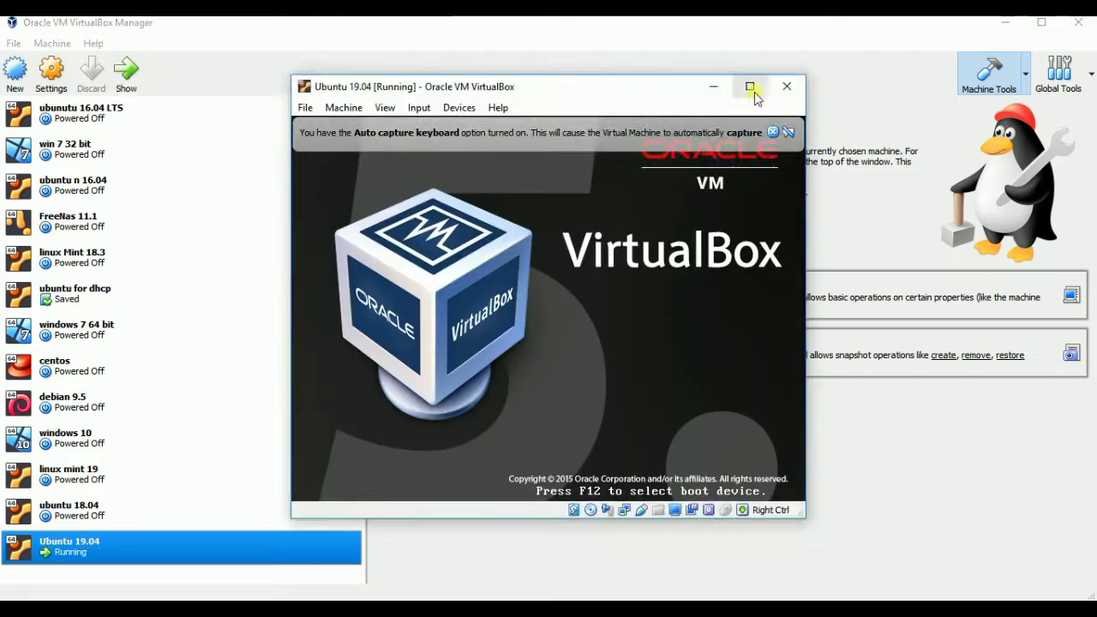
left_click(752, 87)
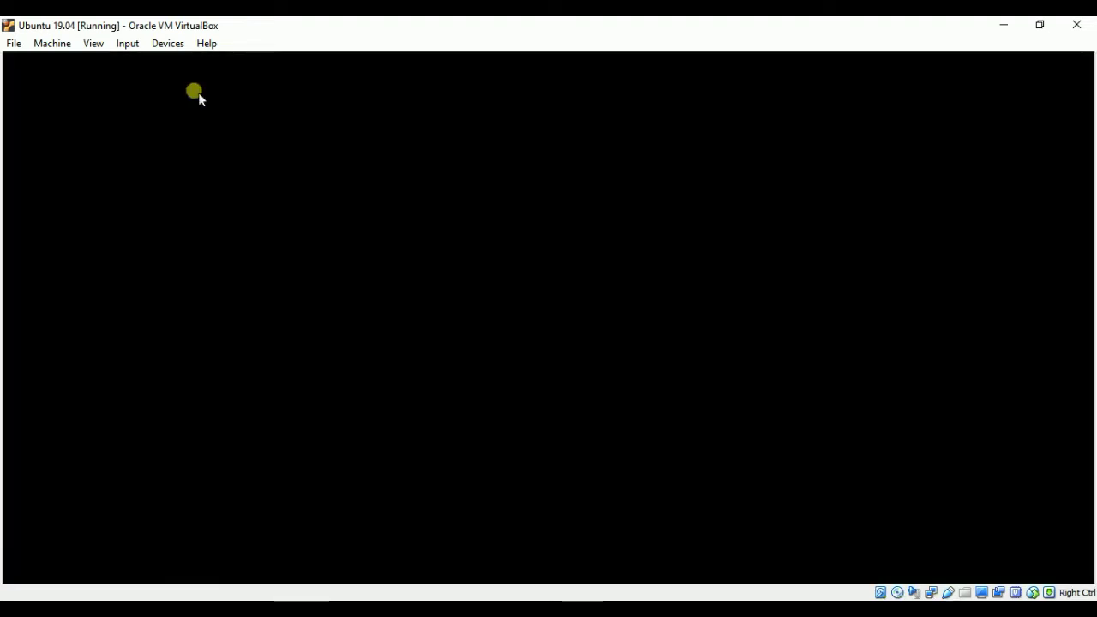
left_click(93, 44)
left_click(137, 61)
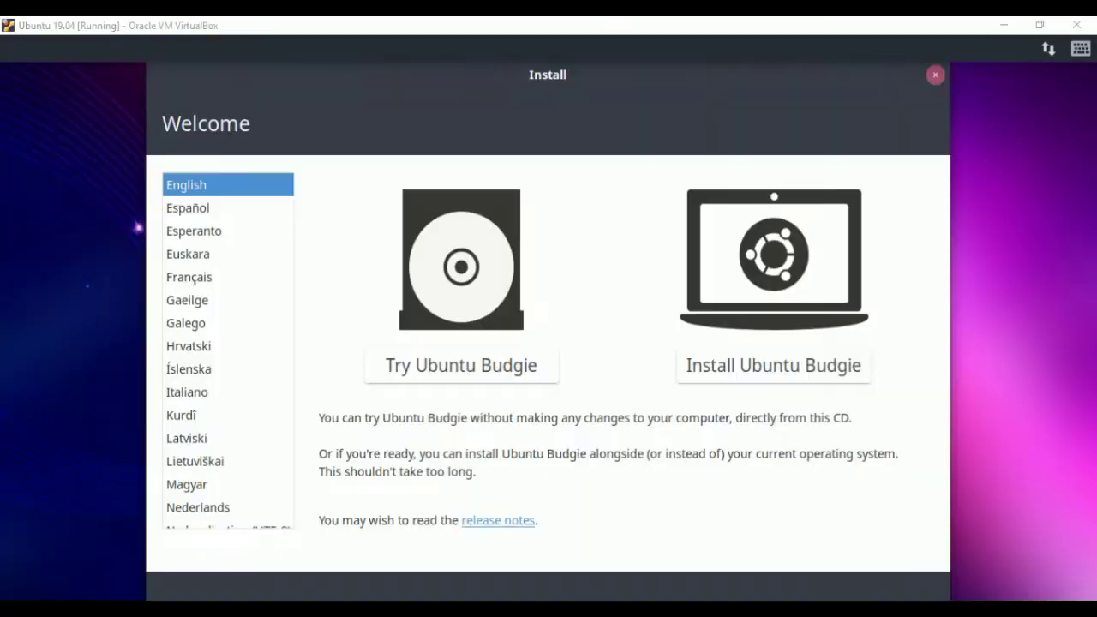
Step: Install with the English (US) layout and default update options, erasing the whole disk
left_click(780, 369)
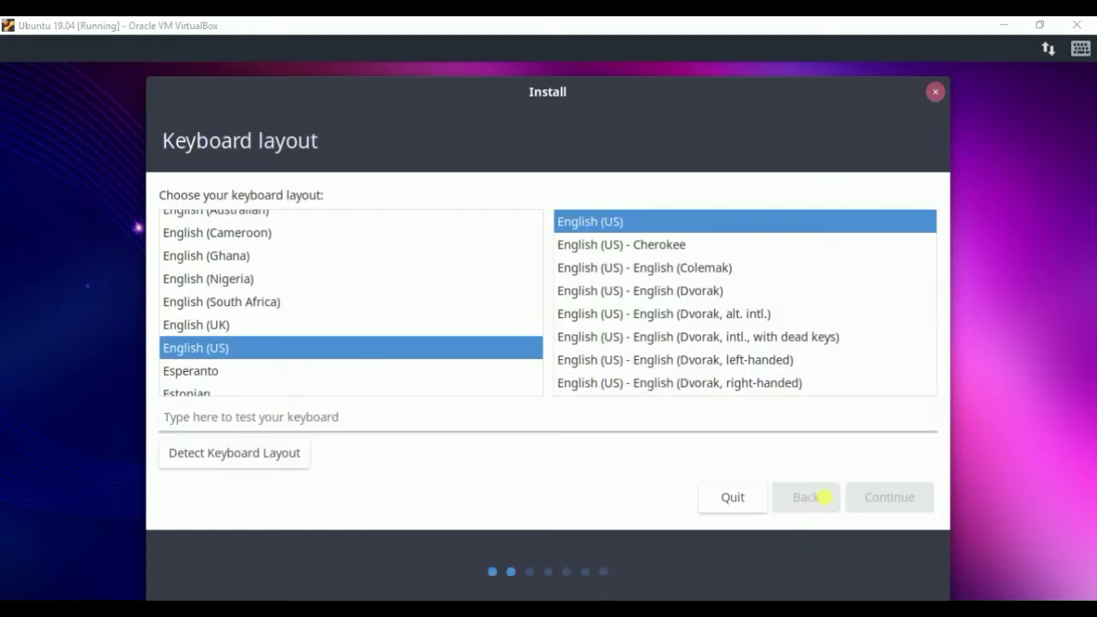
double_click(622, 225)
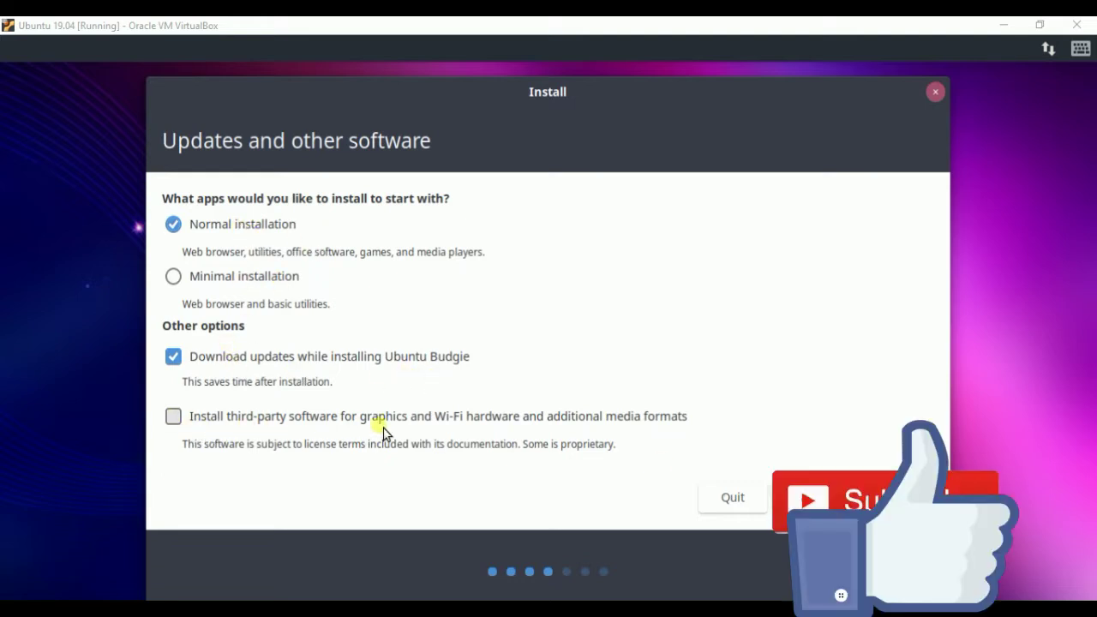
left_click(890, 498)
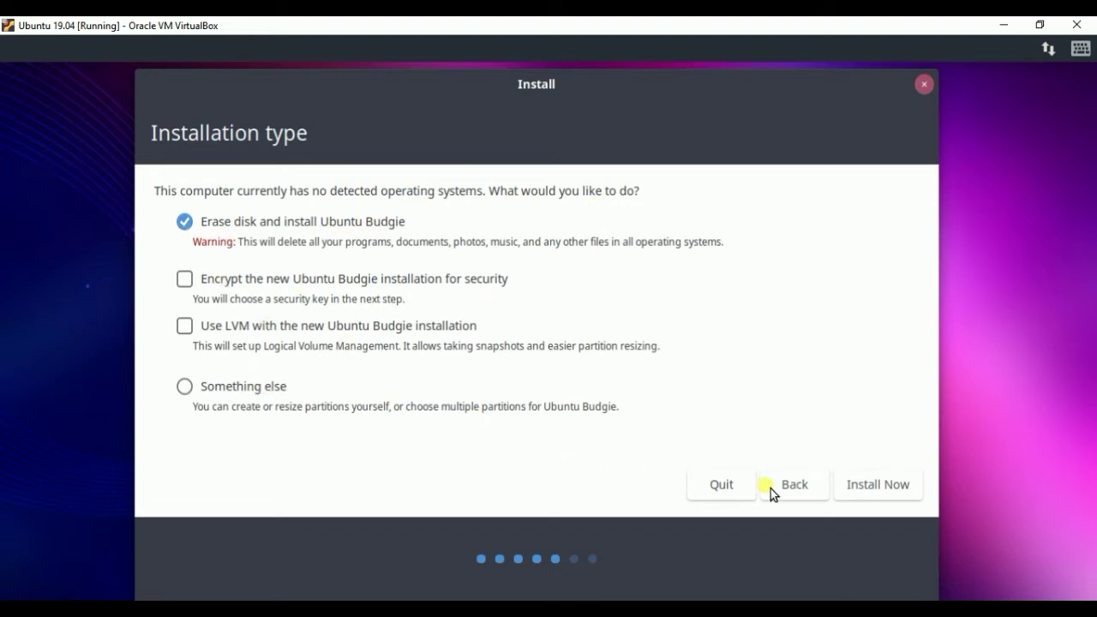
left_click(867, 484)
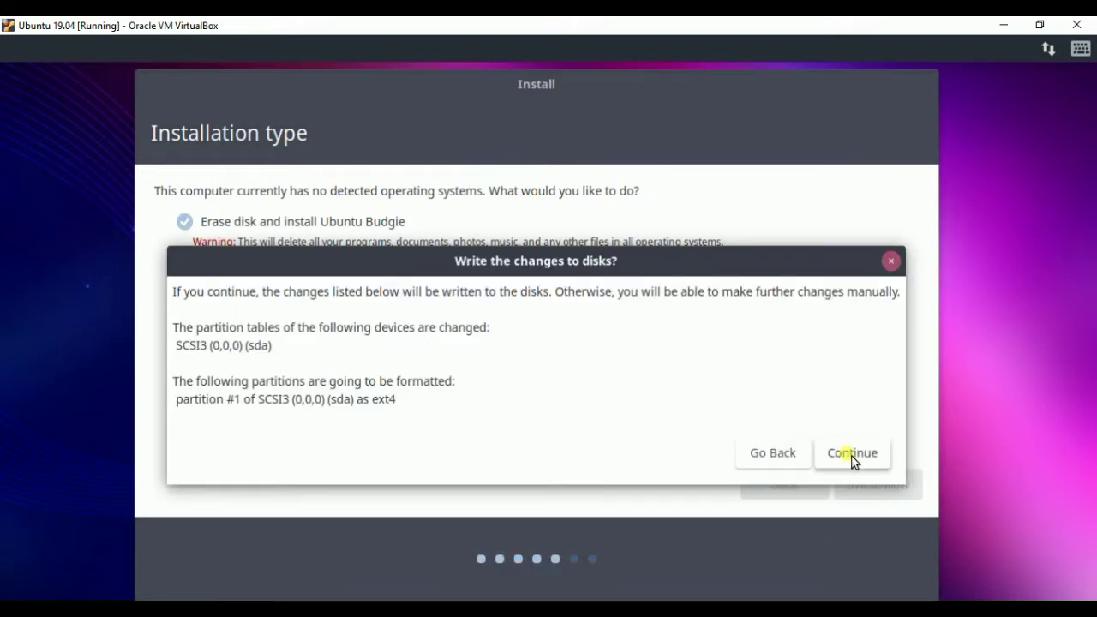
left_click(850, 453)
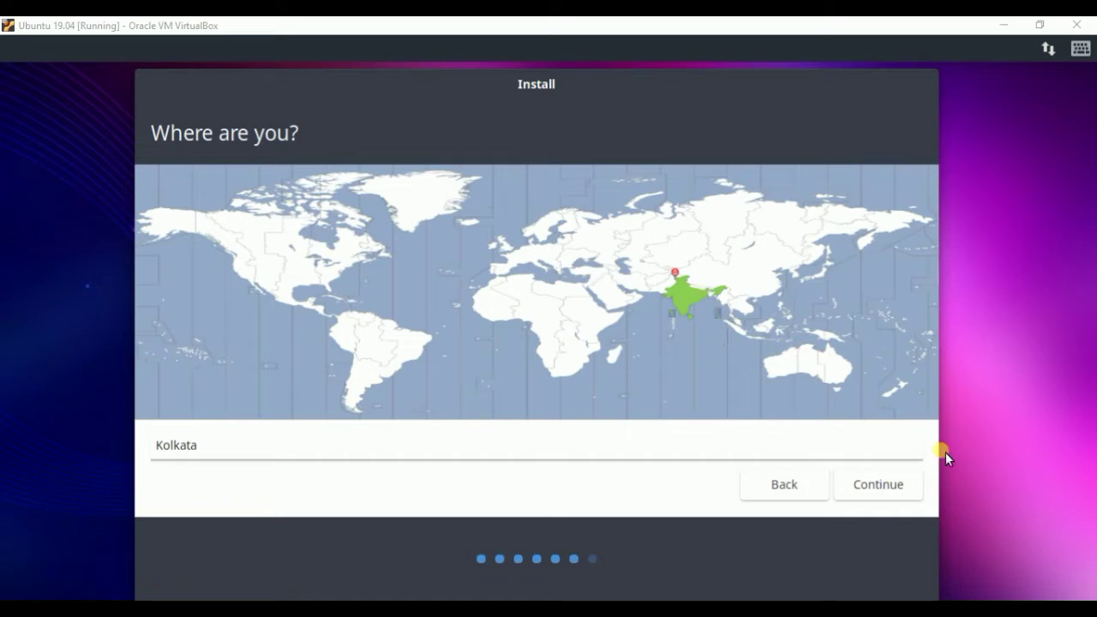
Step: Accept Kolkata, enter the account name and a confirmed password, and require the password at login
left_click(906, 484)
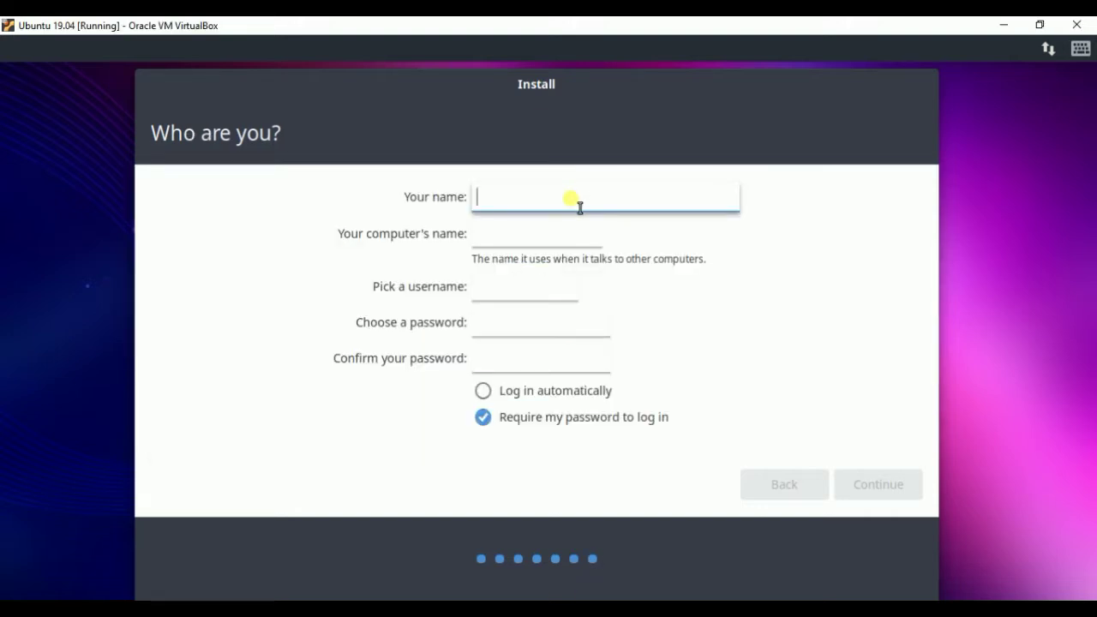
type("sj")
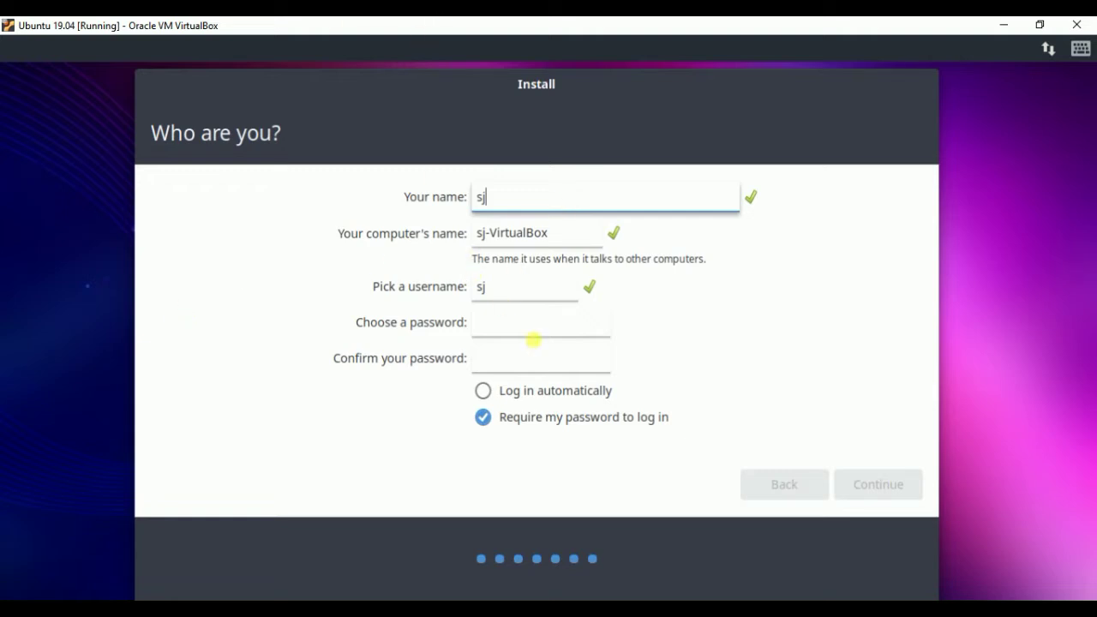
left_click(506, 391)
left_click(504, 336)
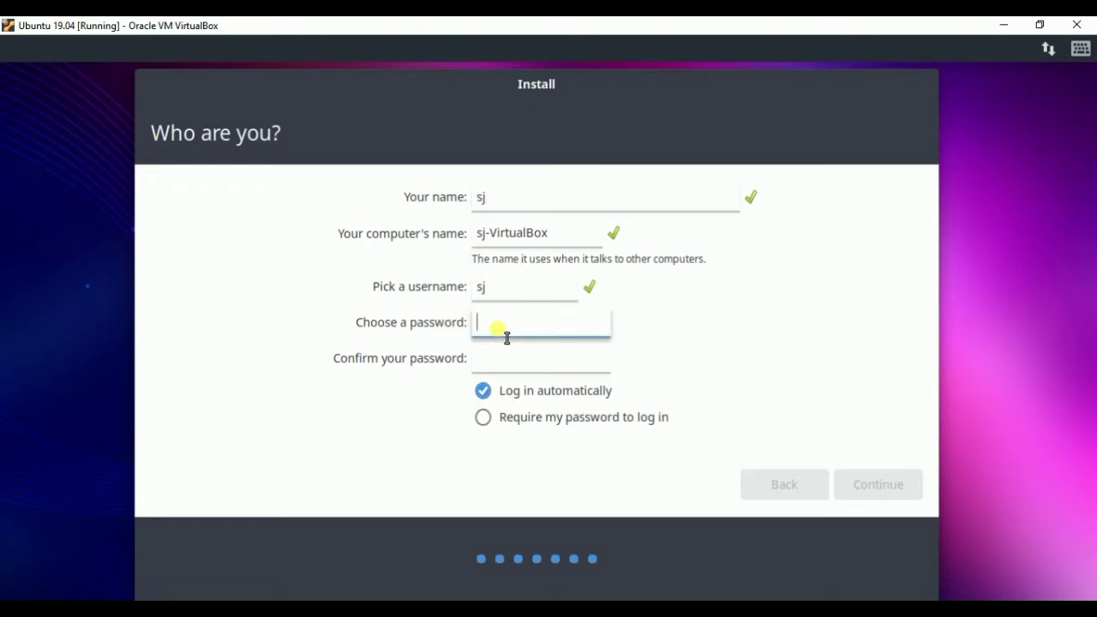
type("1234")
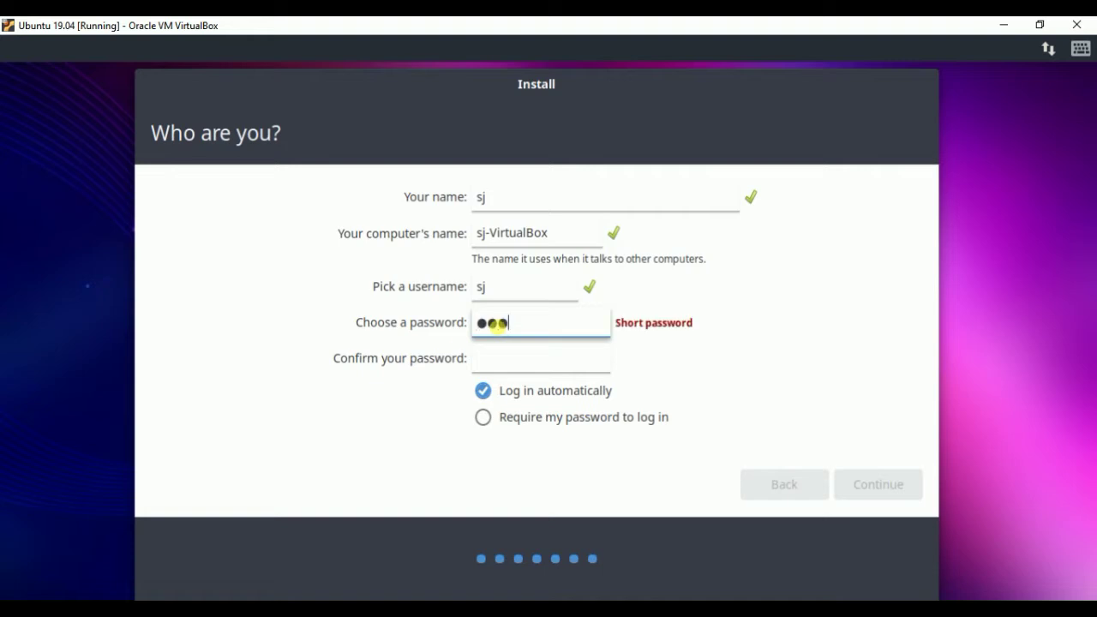
key("Tab")
type("1234")
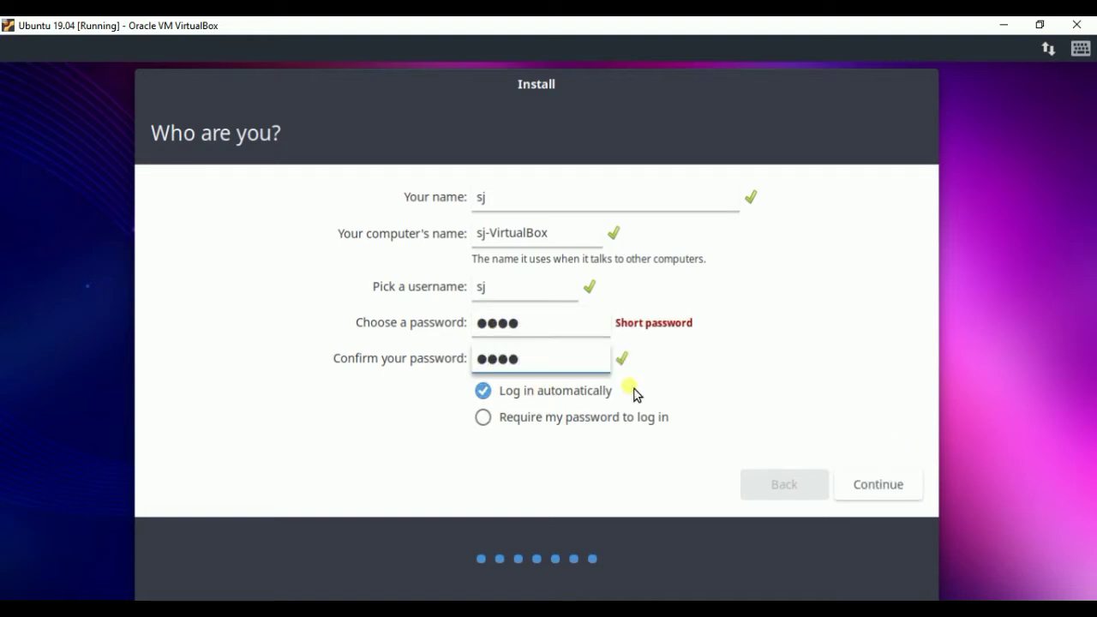
left_click(510, 425)
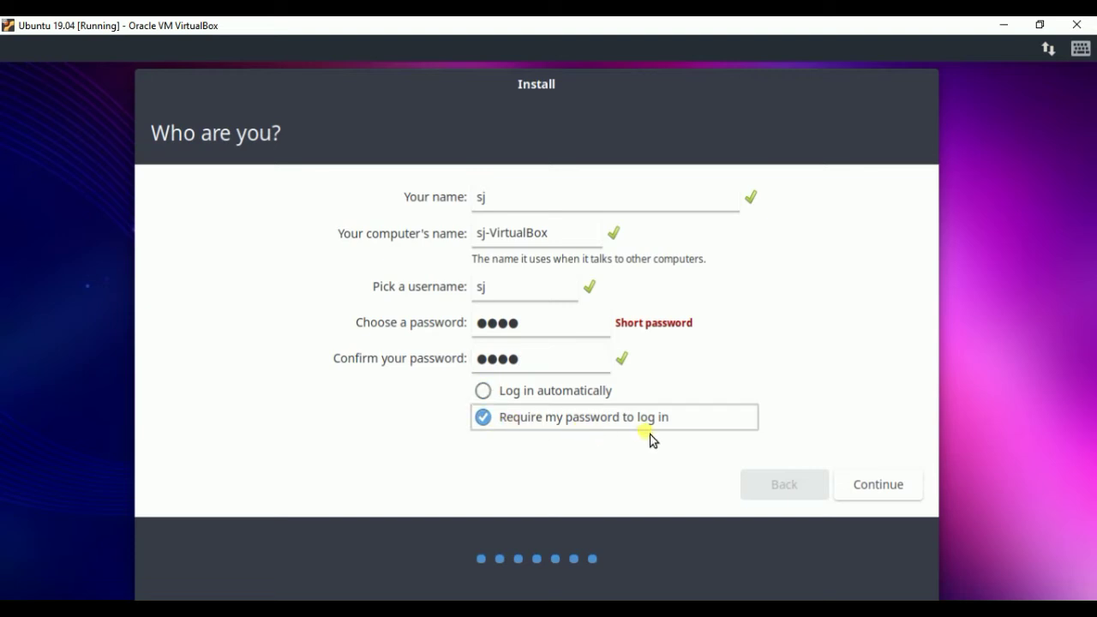
left_click(879, 485)
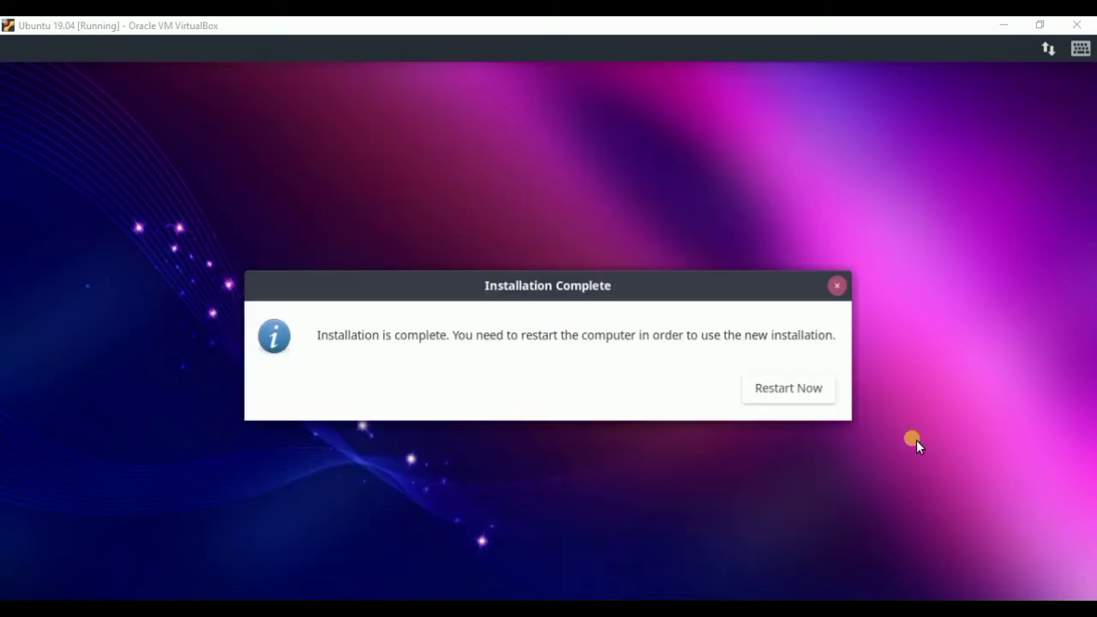
Step: Restart into the installed system and log in with the account password
left_click(818, 393)
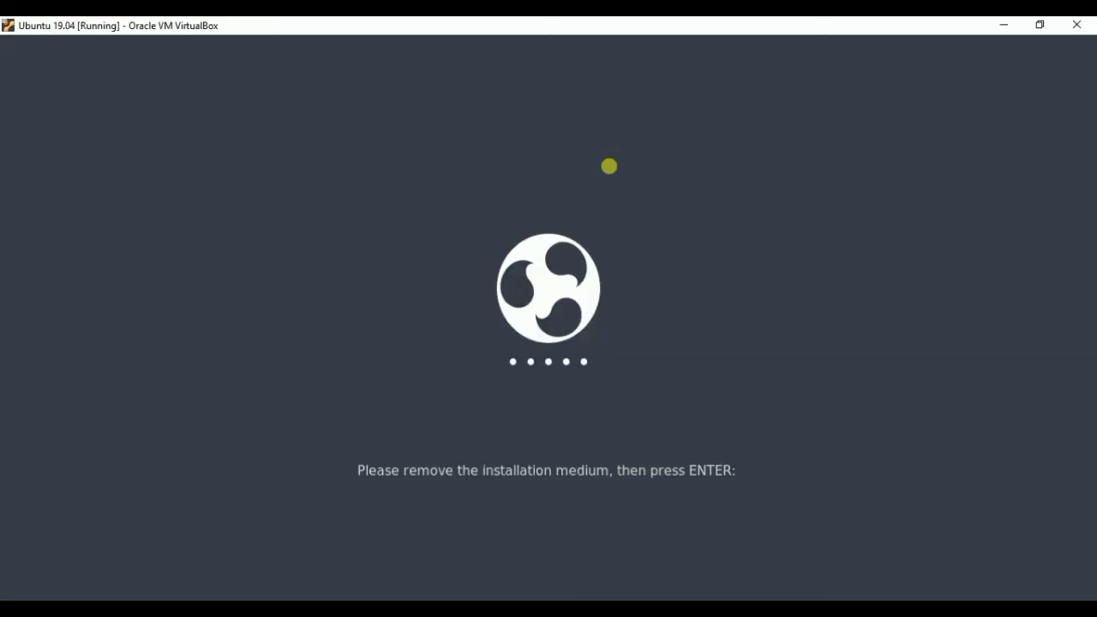
key("Return")
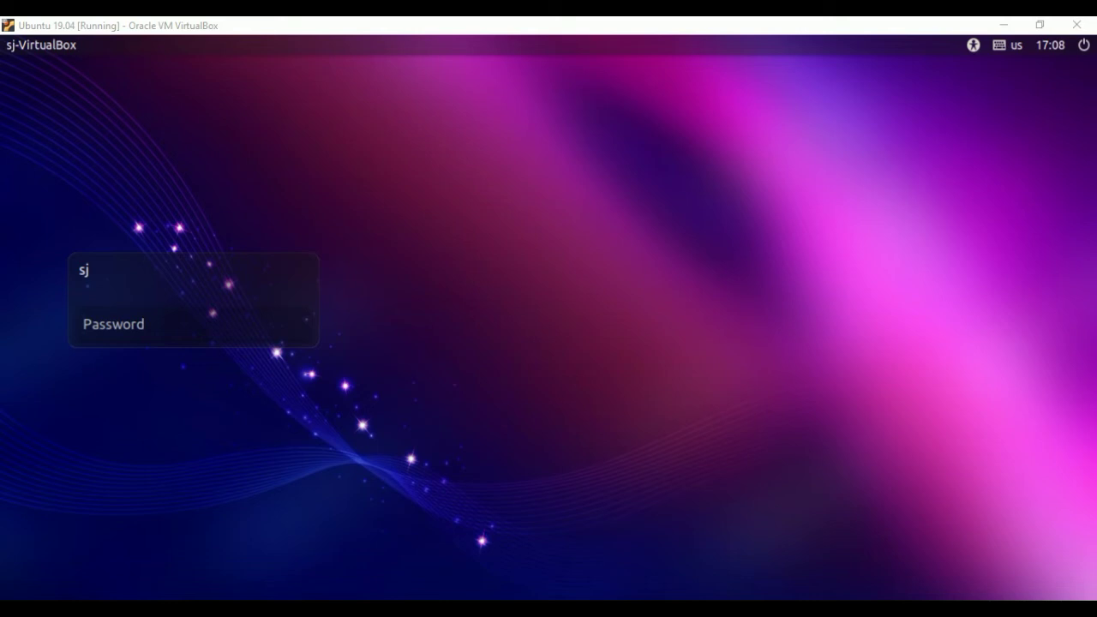
left_click(163, 326)
type("s")
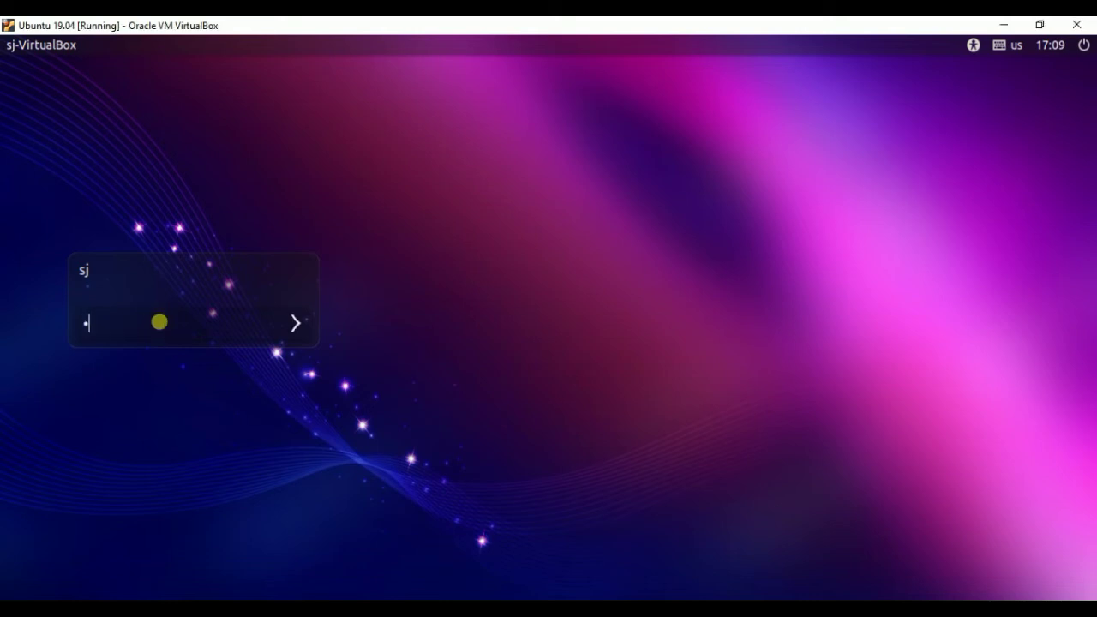
key("Return")
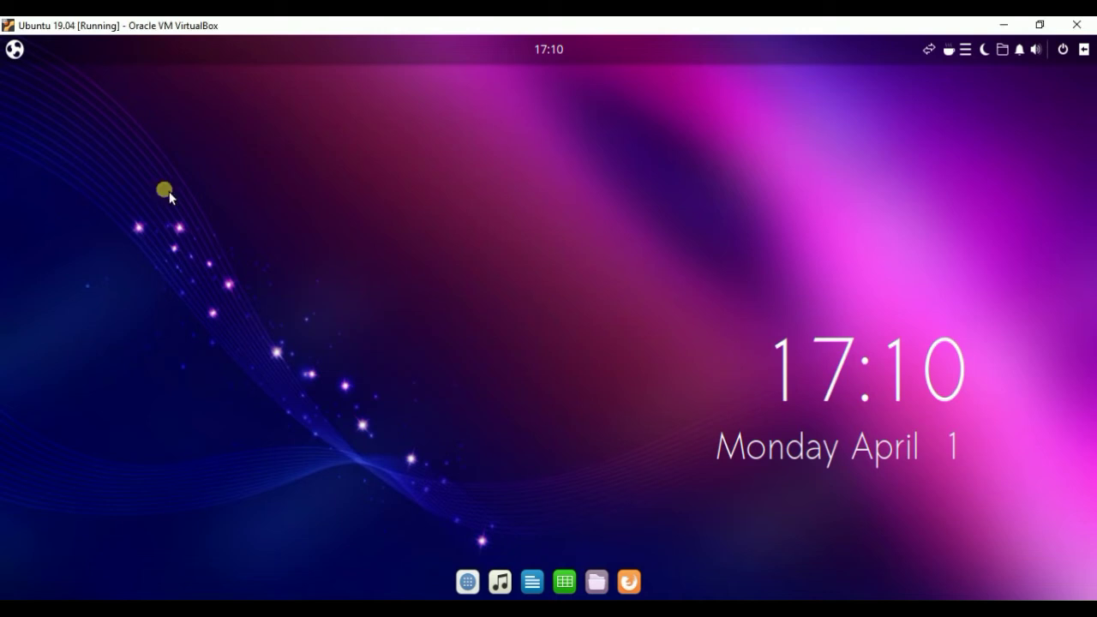
Step: Launch a Tilix terminal and run lsb_release -a
right_click(195, 194)
left_click(108, 214)
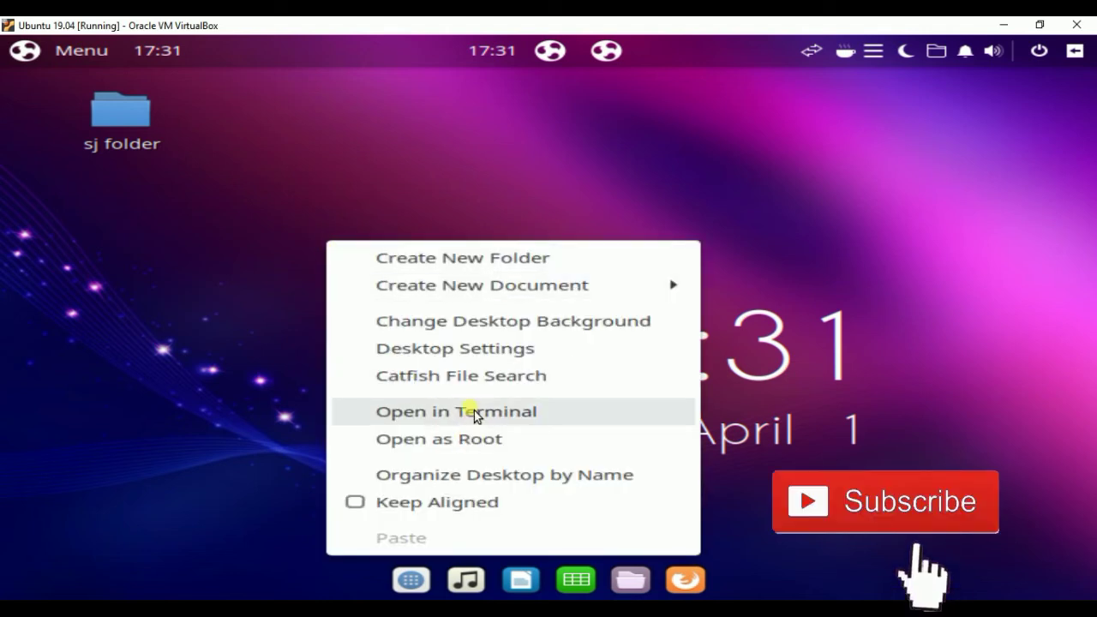
left_click(421, 240)
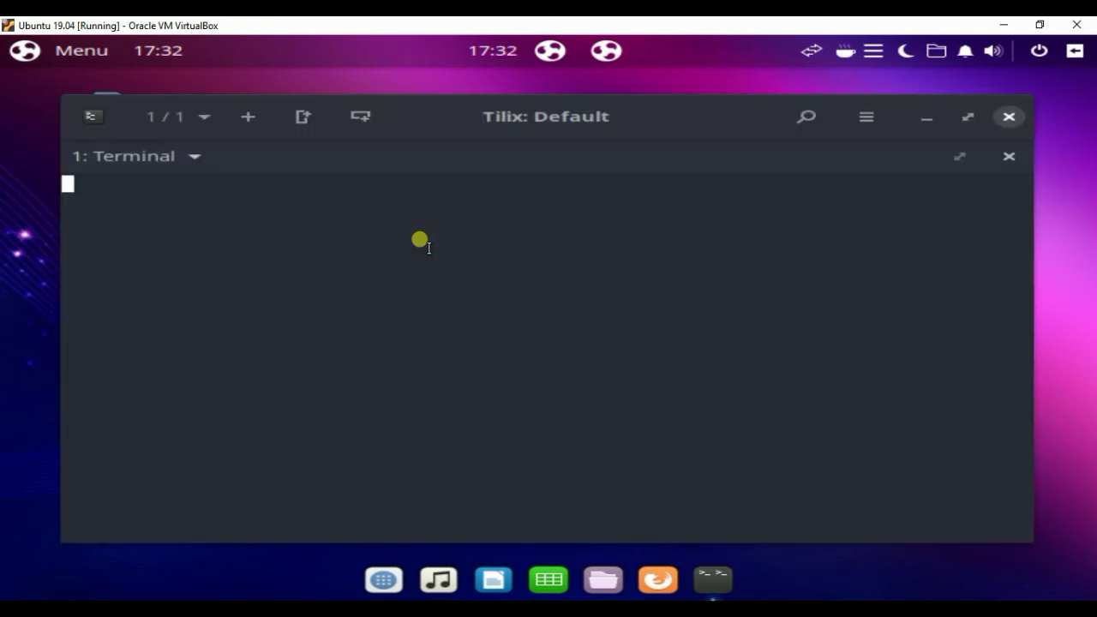
type("ls")
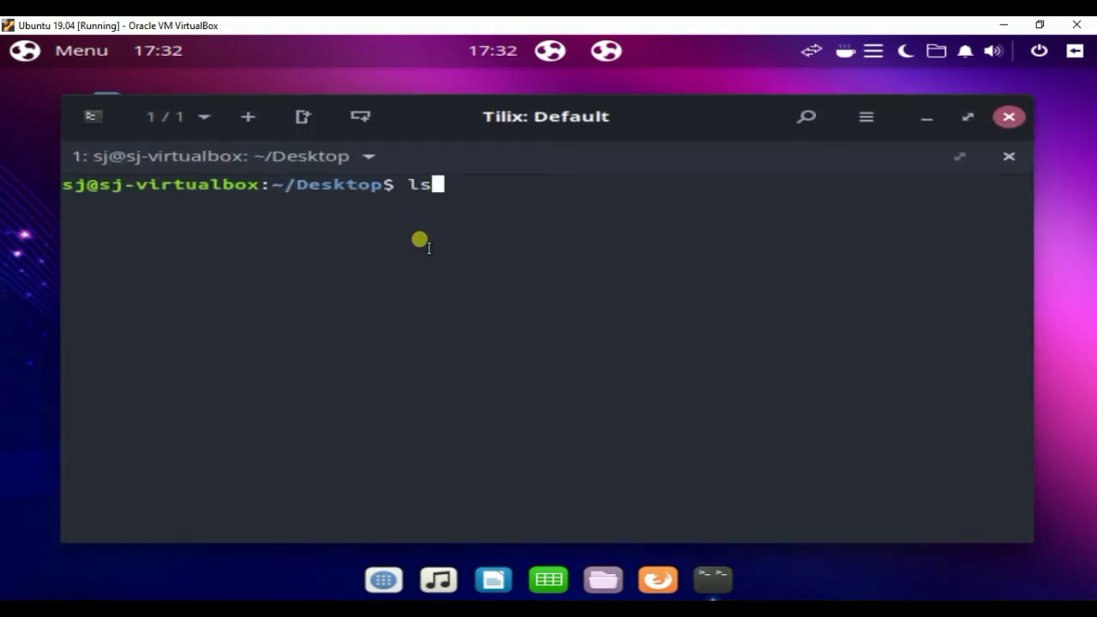
type("b_r")
key("Tab")
type("-a")
key("Return")
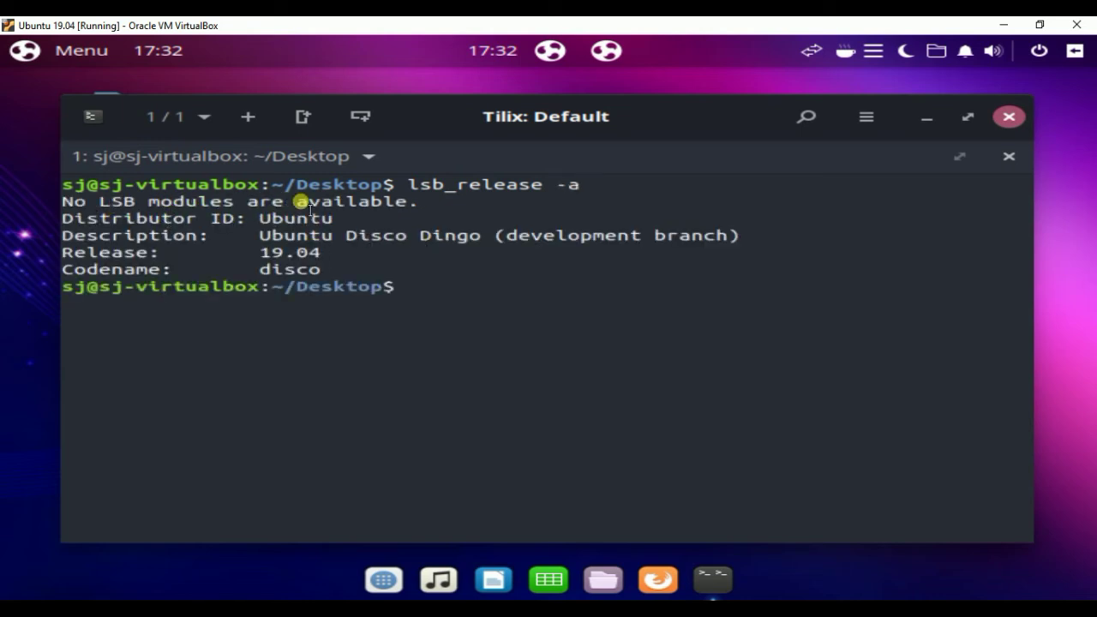
Step: Highlight the Ubuntu release and codename lines, then run uname -a
left_click_drag(261, 218, 333, 218)
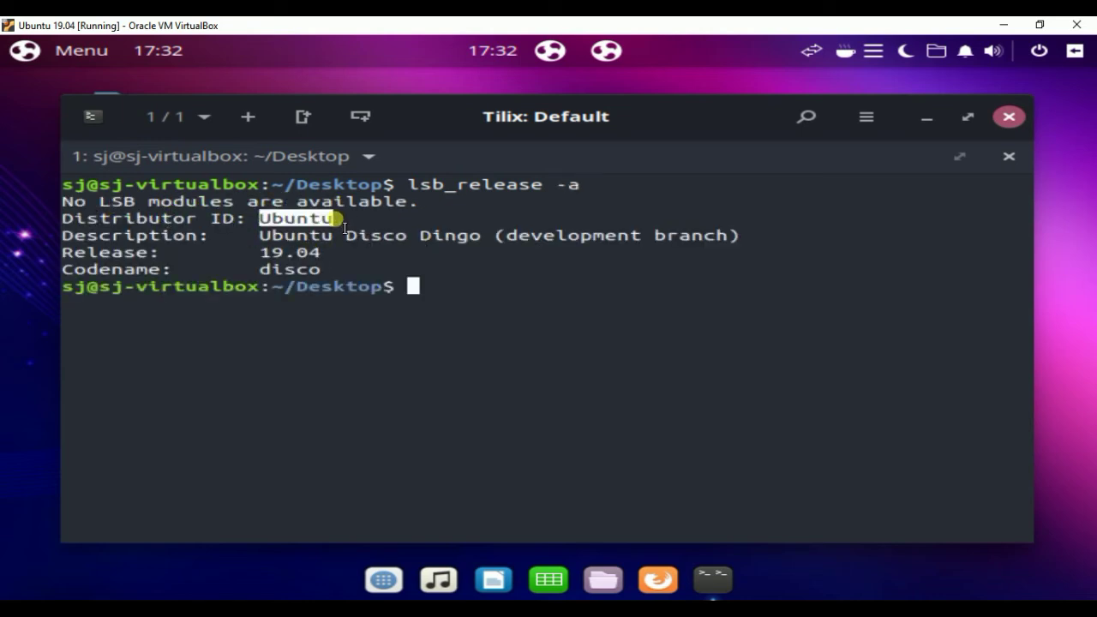
left_click_drag(266, 236, 620, 272)
left_click(515, 340)
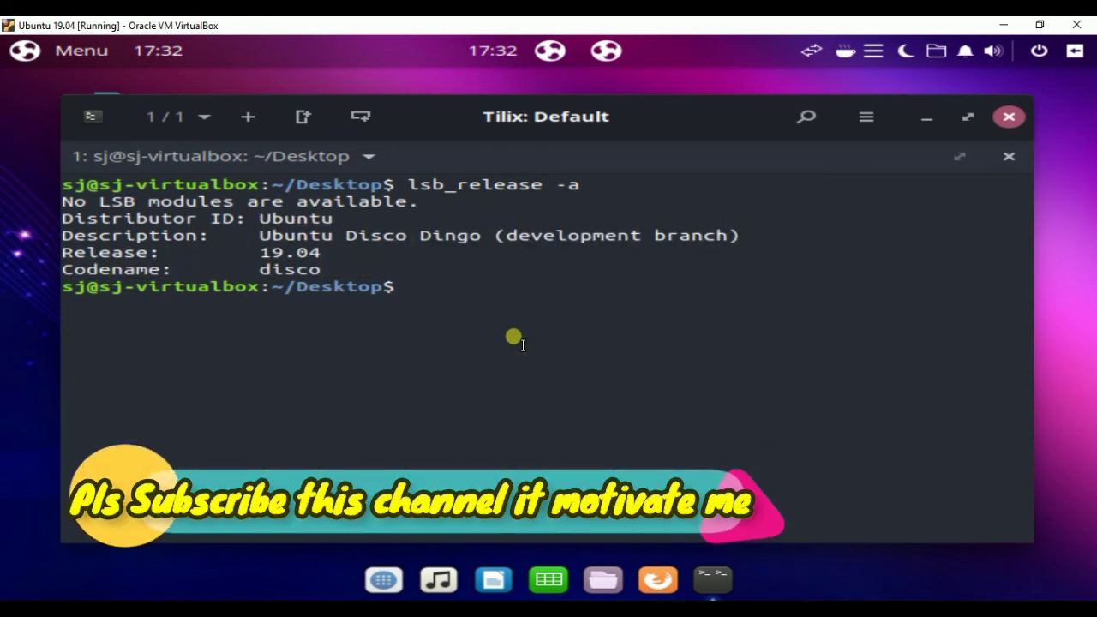
type("uname -a")
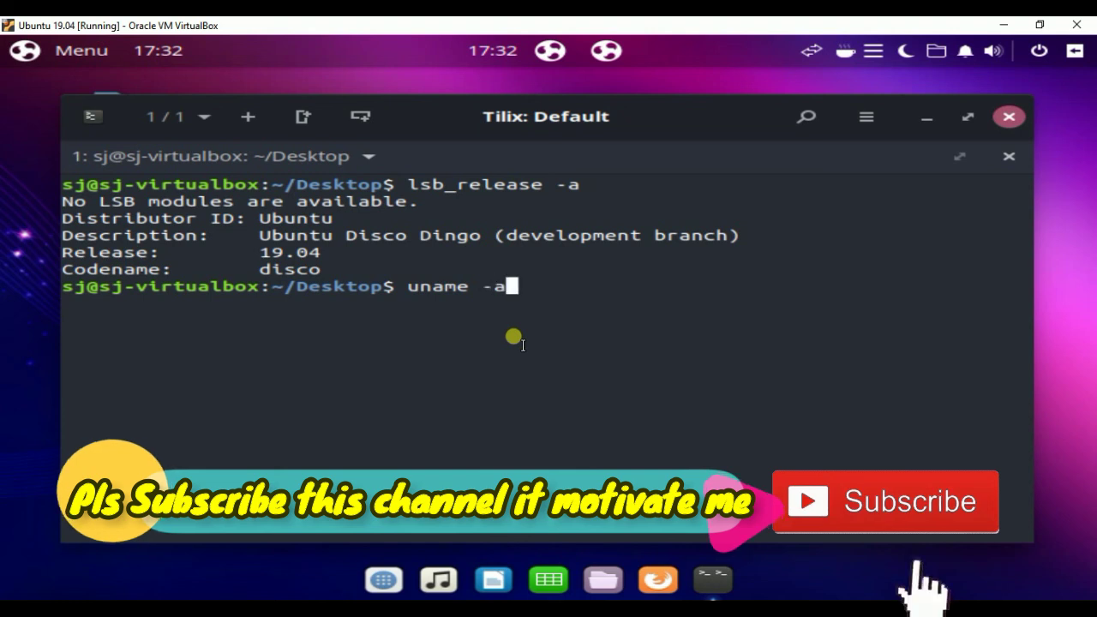
key("Return")
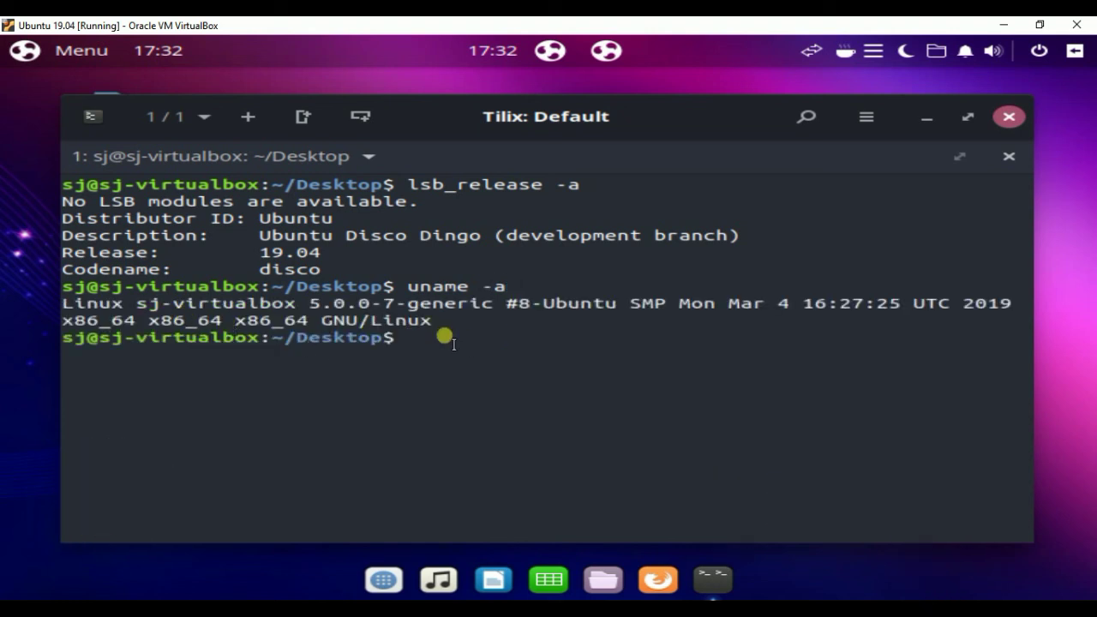